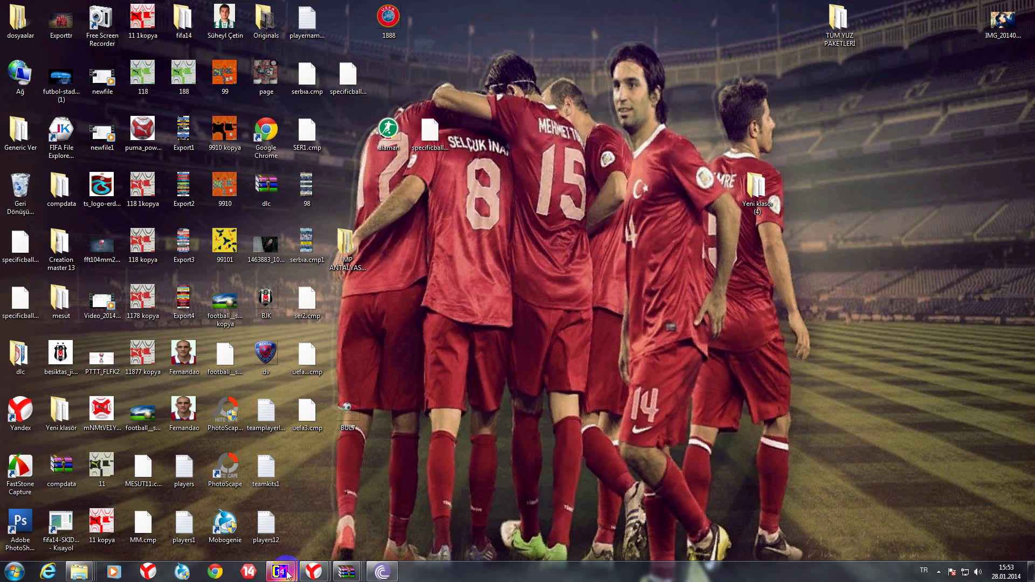
Switch to the empty Creation Master 14 window and load the game database with the Open - Select all option.
mouse_move(281, 570)
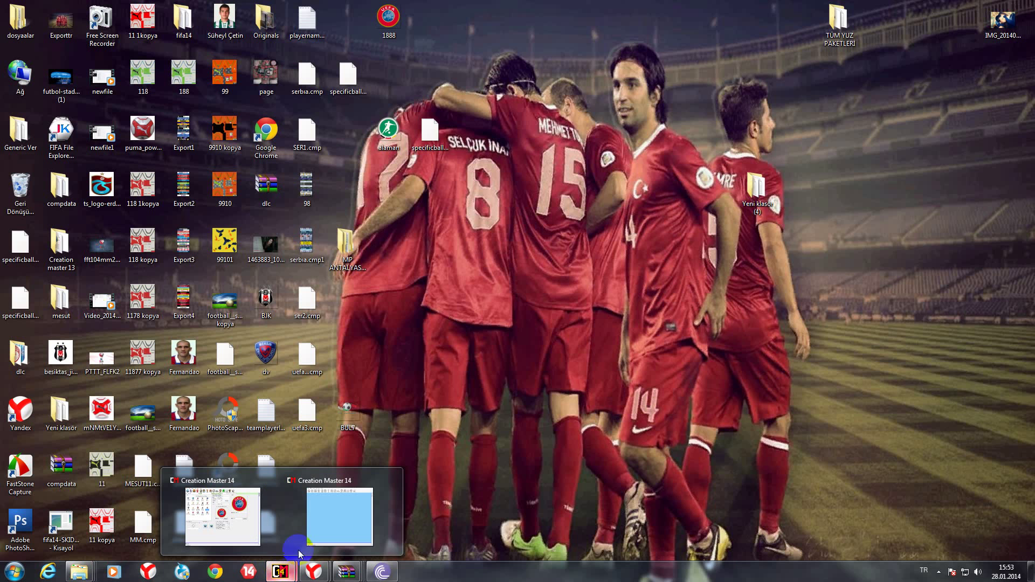
left_click(329, 521)
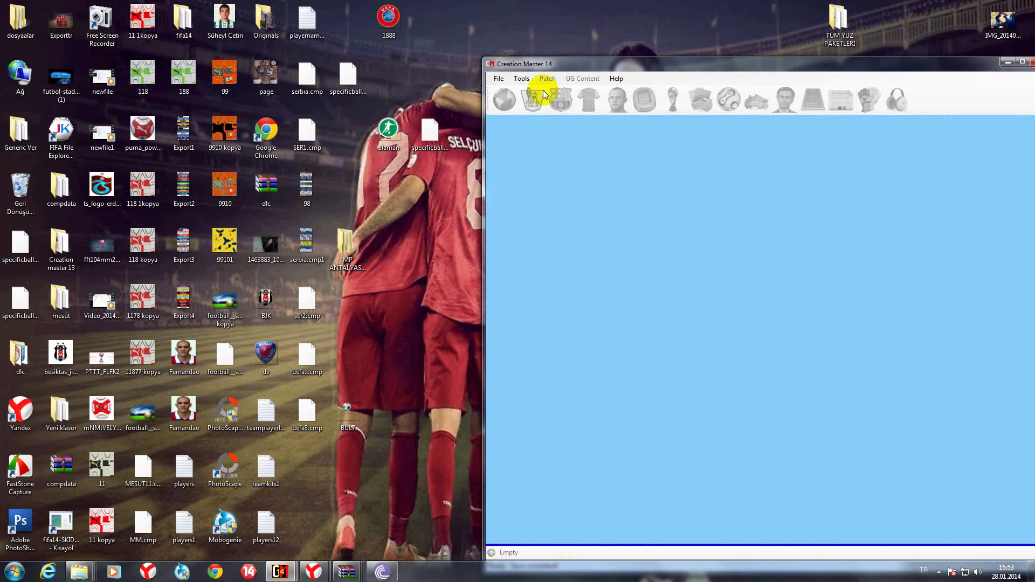
left_click(499, 78)
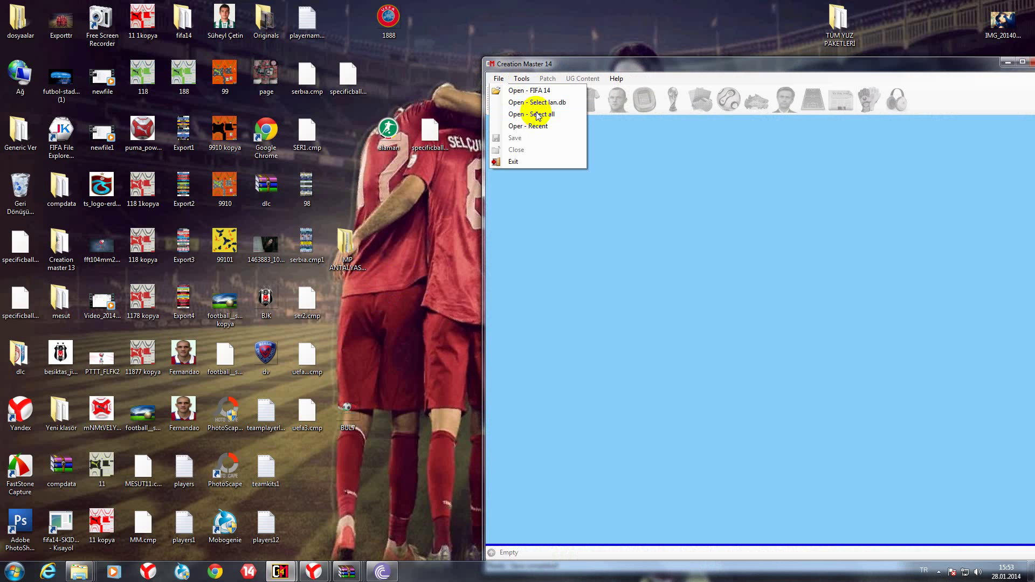
left_click(535, 114)
left_click(572, 382)
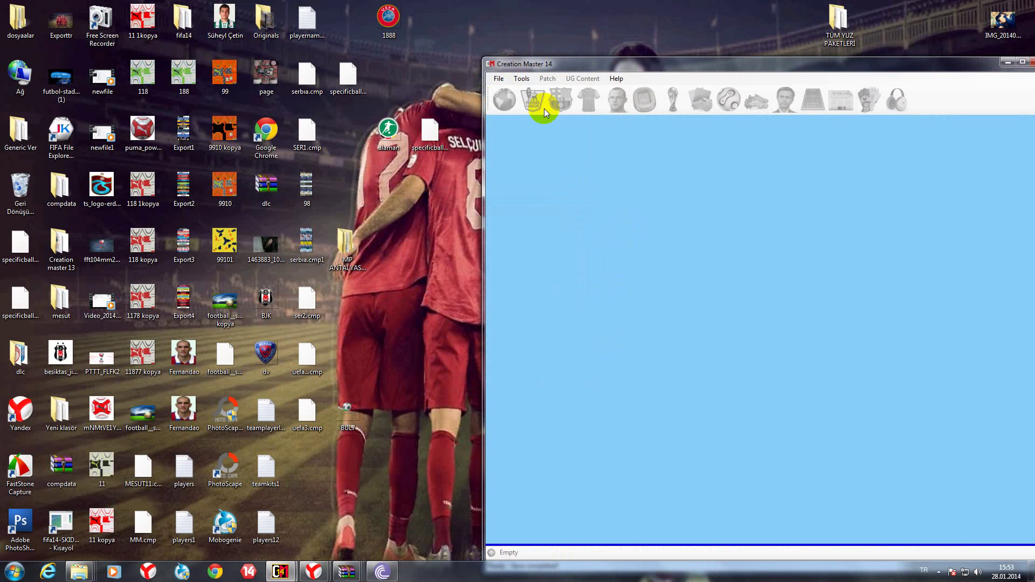
left_click(499, 78)
left_click(533, 115)
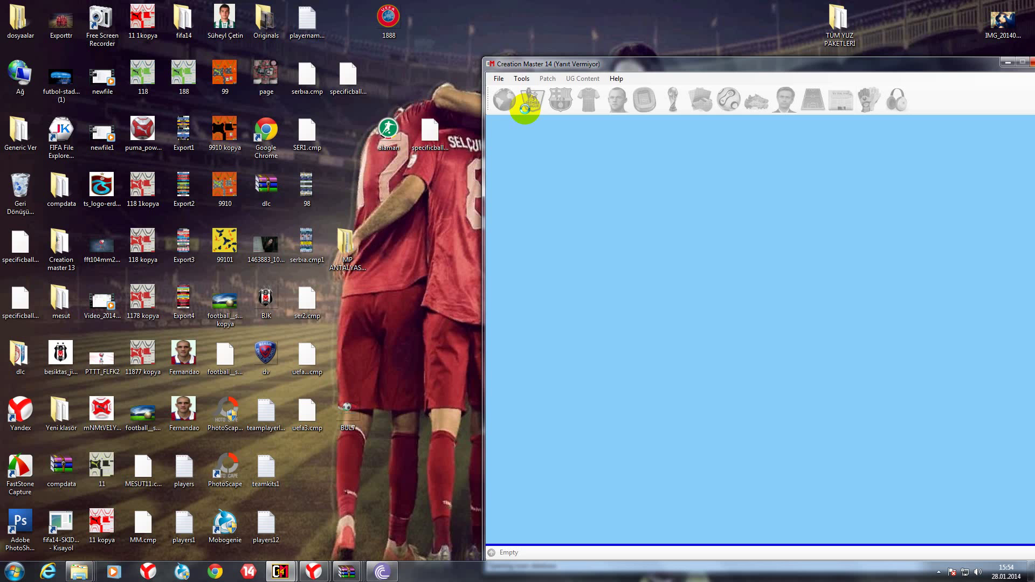
Open the league editor and display the Bulgarian A Group league.
left_click(524, 108)
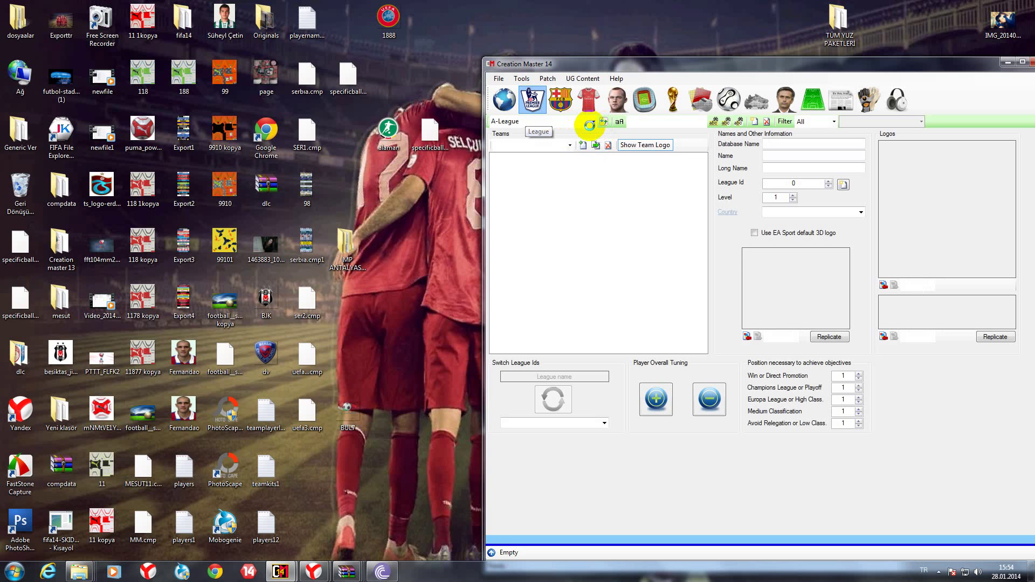
left_click(593, 122)
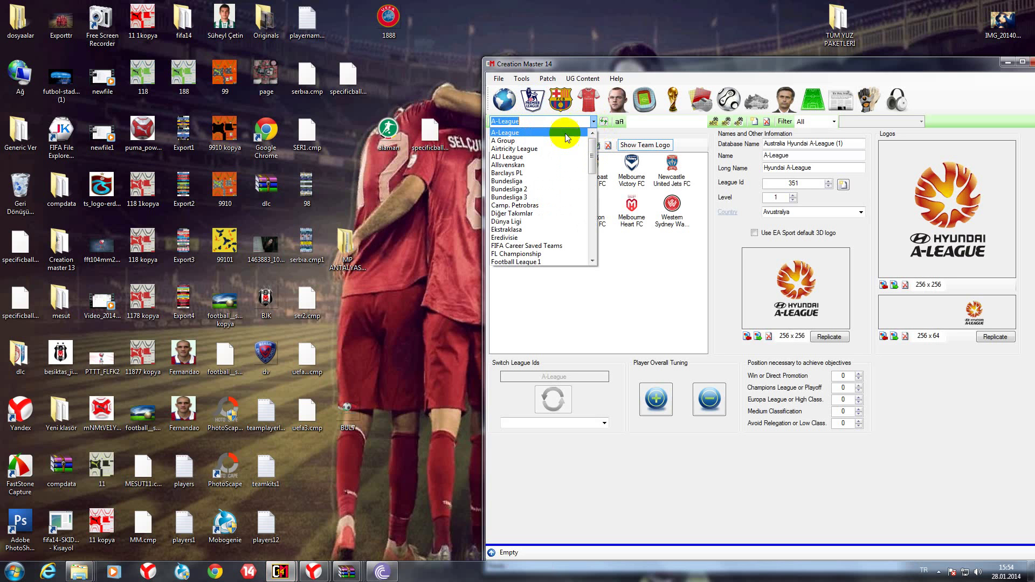
left_click(546, 141)
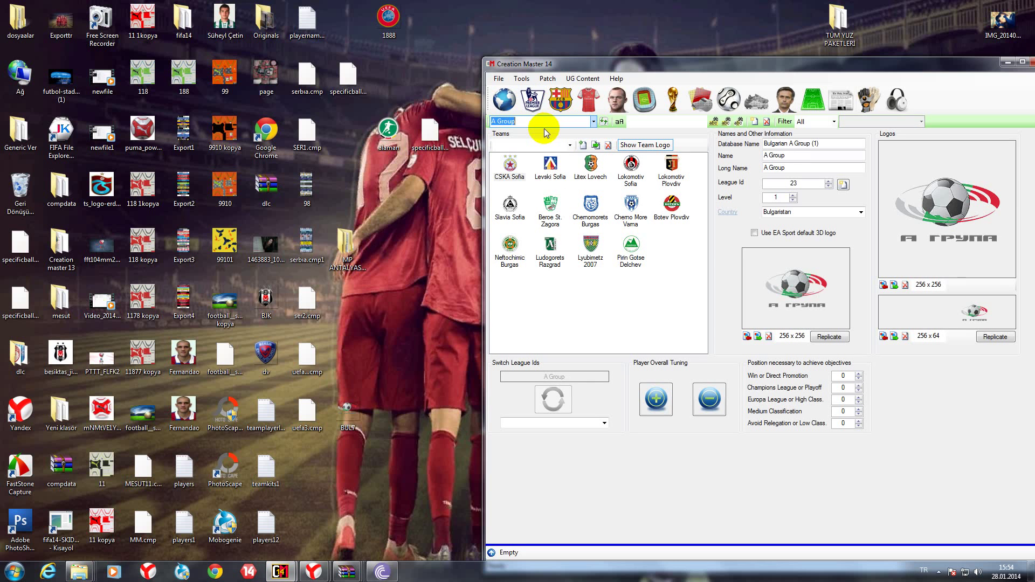
Examine the teams, logos and details of each league in turn, from Airtricity League through to Superliga.
scroll(545, 132, "down", 1)
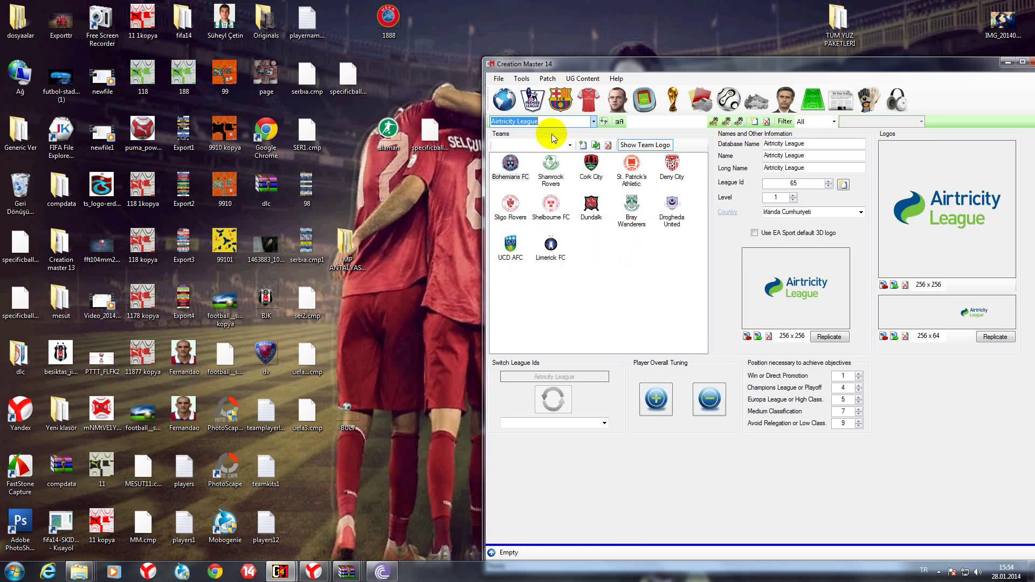
scroll(545, 132, "down", 1)
scroll(553, 143, "down", 1)
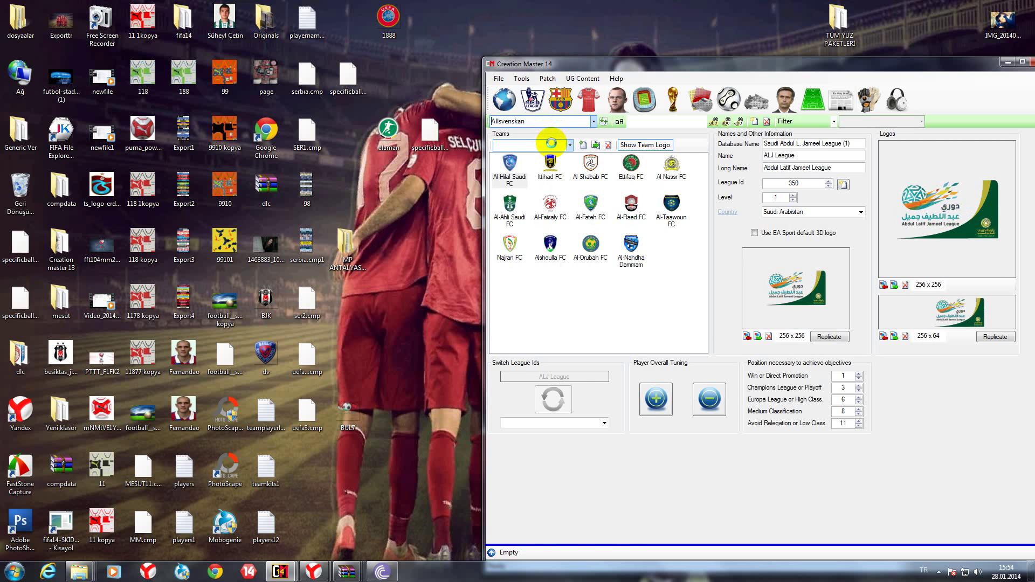
scroll(554, 146, "down", 1)
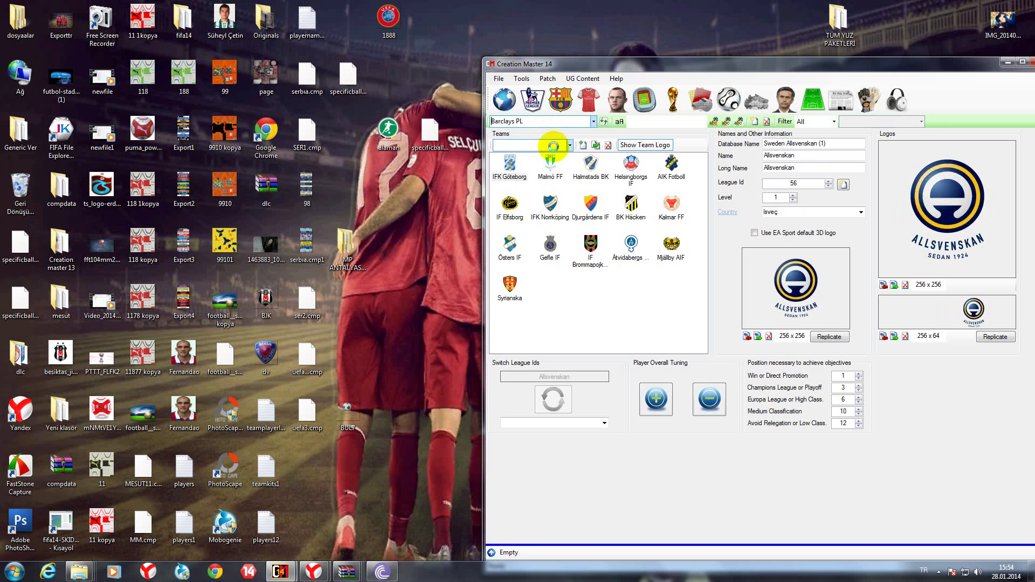
scroll(555, 146, "down", 1)
scroll(554, 146, "down", 1)
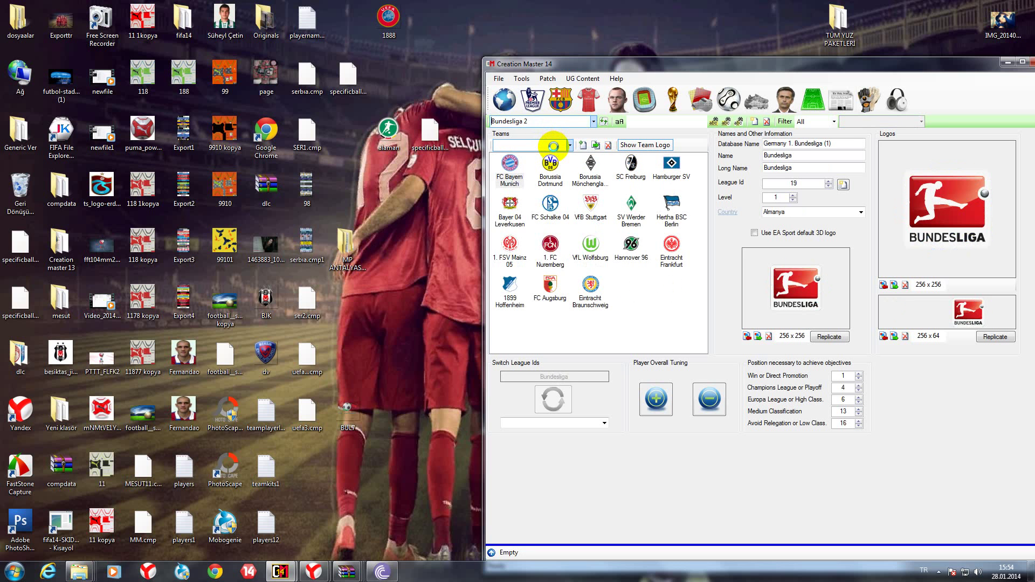
scroll(554, 146, "down", 1)
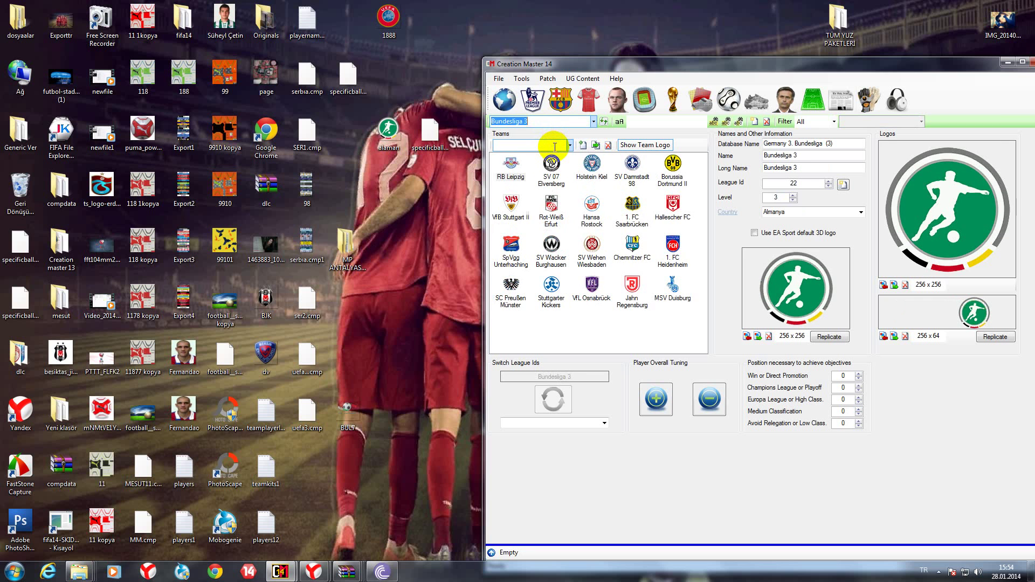
scroll(554, 147, "down", 1)
scroll(554, 146, "down", 1)
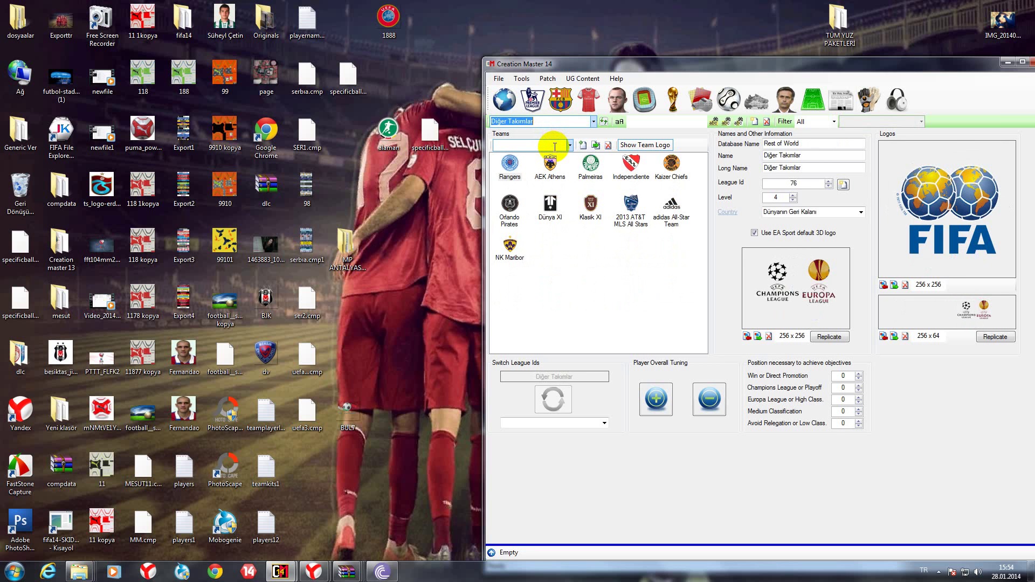
scroll(554, 146, "down", 1)
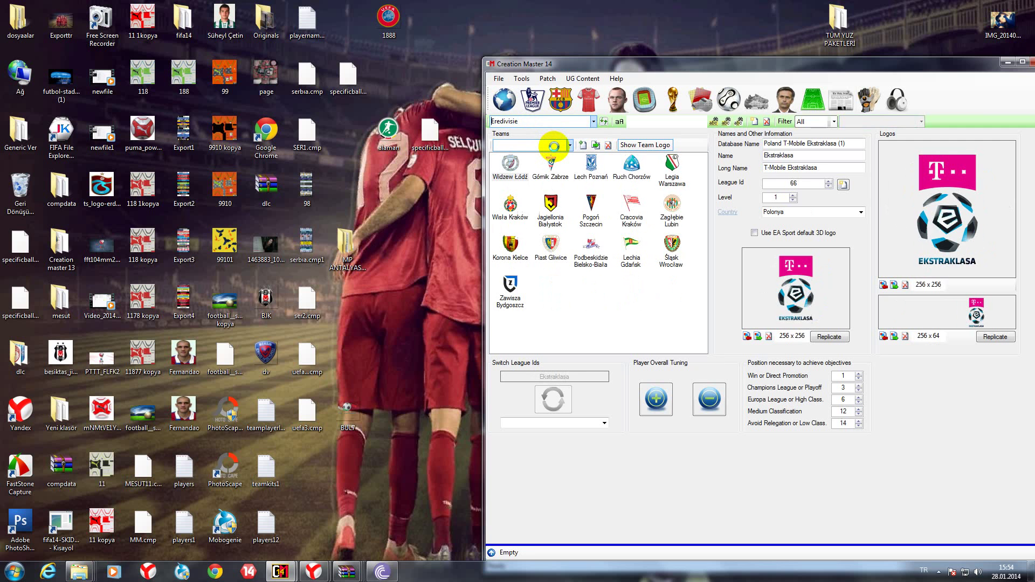
scroll(554, 146, "down", 1)
scroll(554, 146, "down", 1)
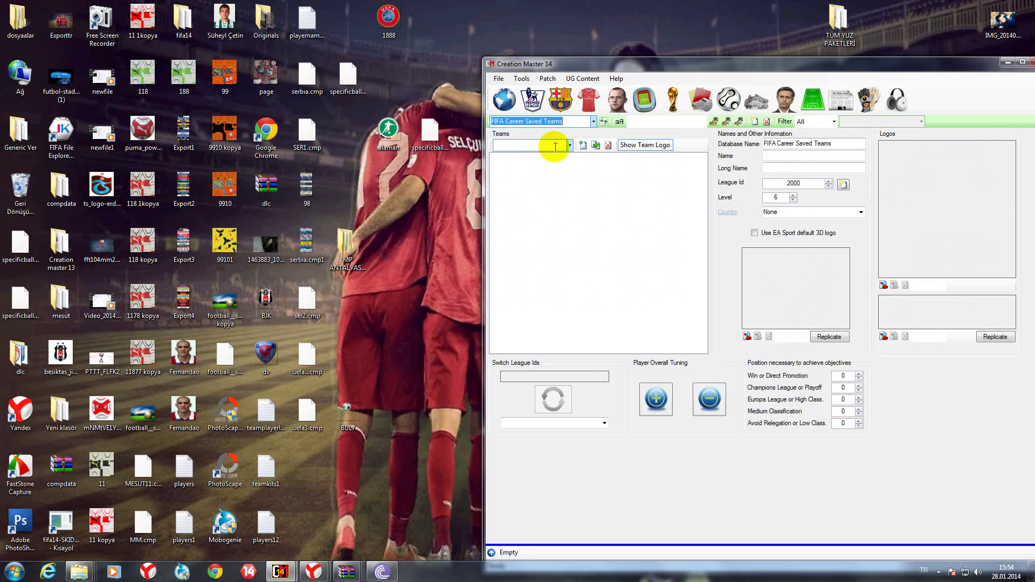
scroll(554, 146, "down", 1)
scroll(554, 146, "down", 1)
scroll(554, 146, "down", 1)
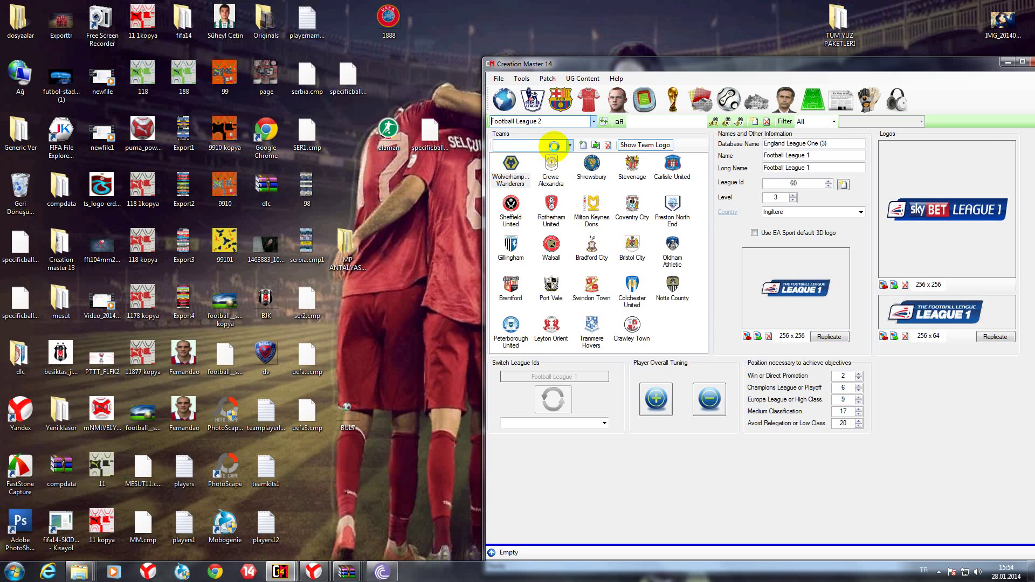
scroll(554, 146, "down", 1)
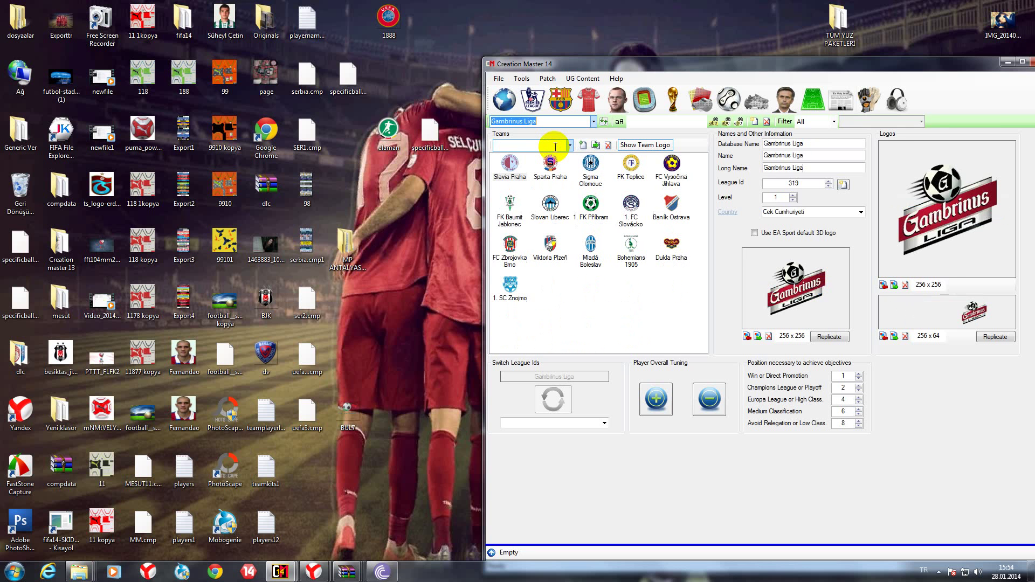
scroll(555, 146, "down", 1)
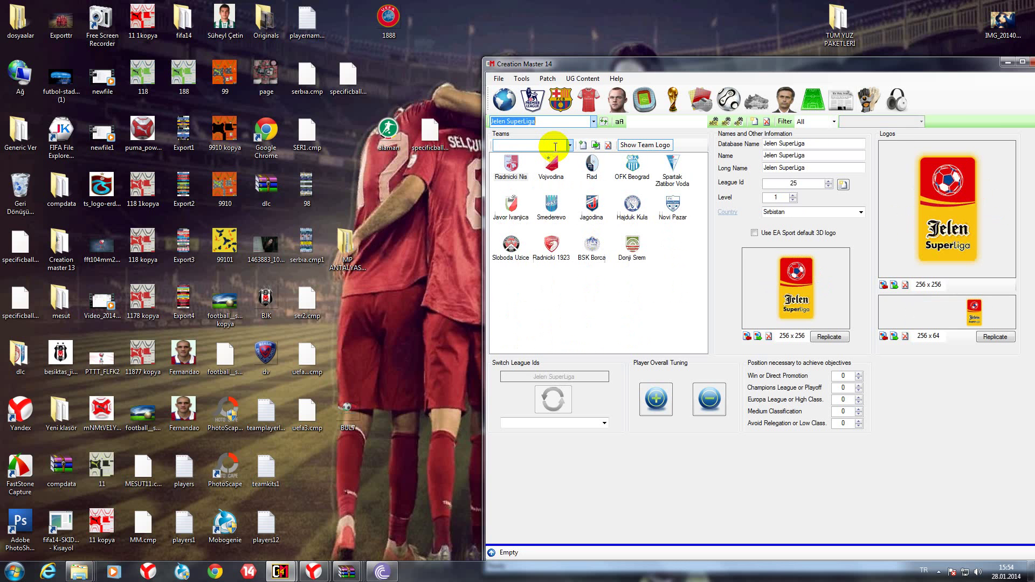
scroll(555, 146, "down", 1)
scroll(555, 146, "down", 1)
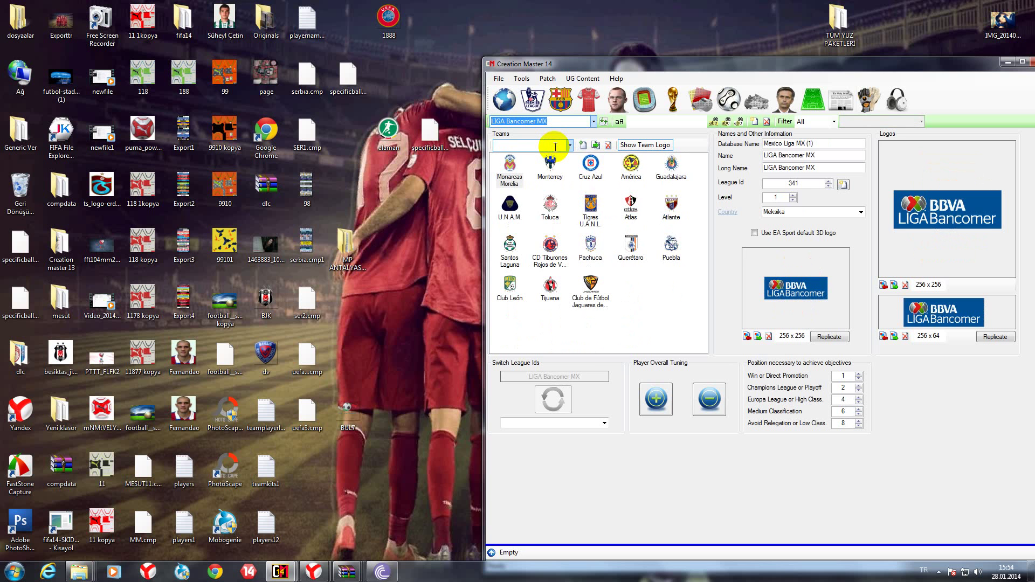
scroll(556, 146, "down", 1)
scroll(555, 146, "down", 1)
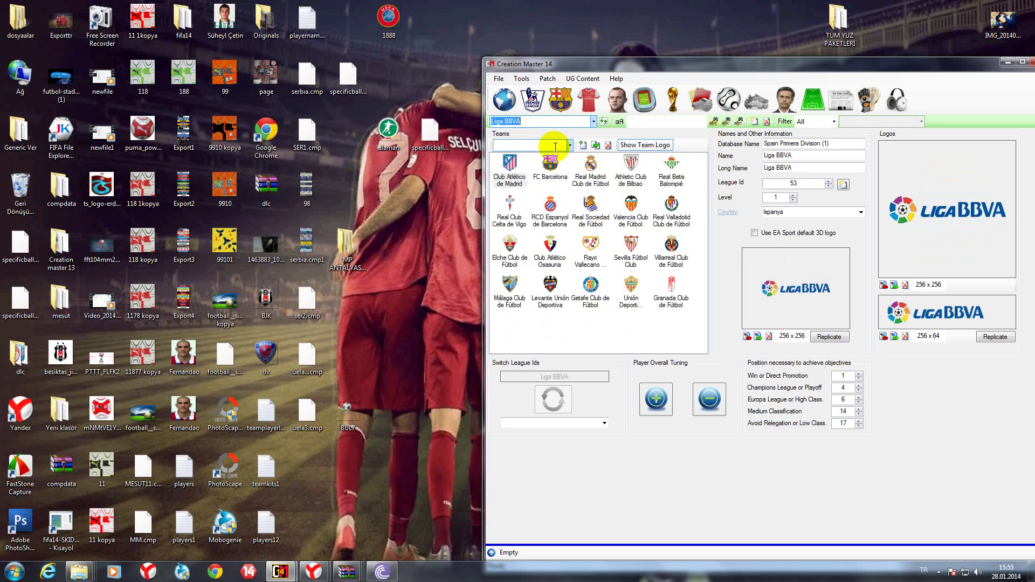
scroll(556, 147, "down", 1)
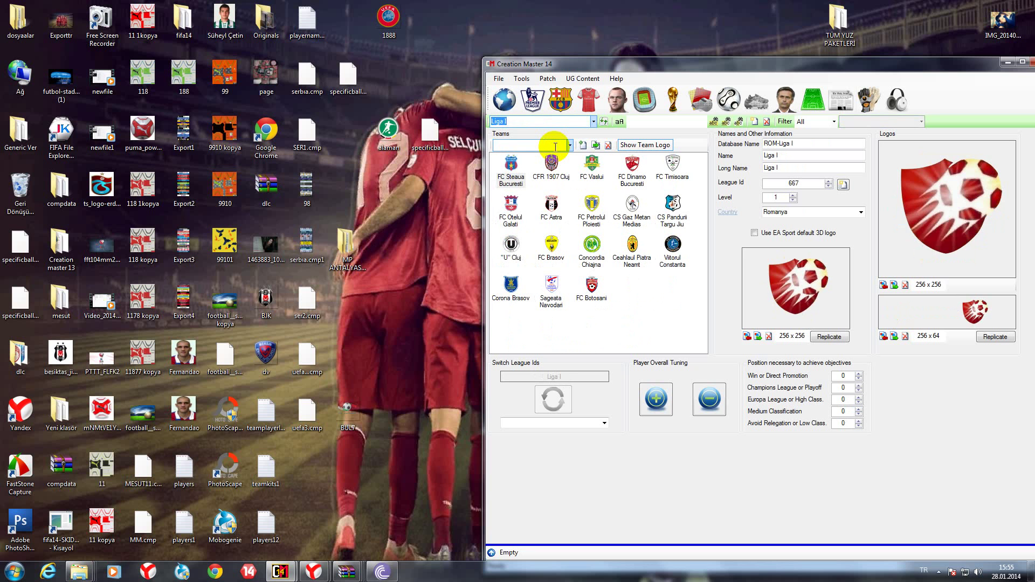
scroll(555, 146, "down", 1)
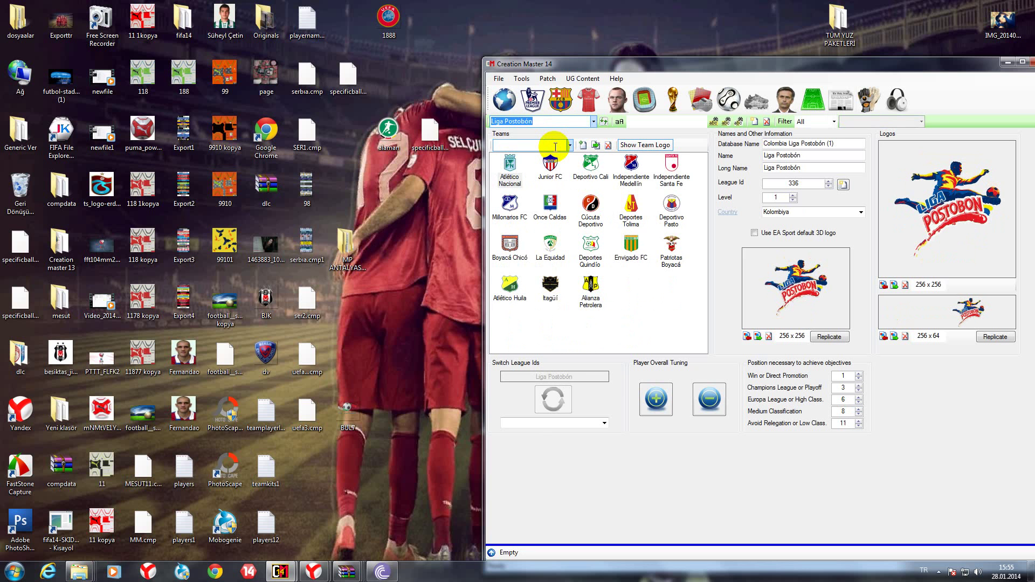
key("Down")
key("Down")
key("Down")
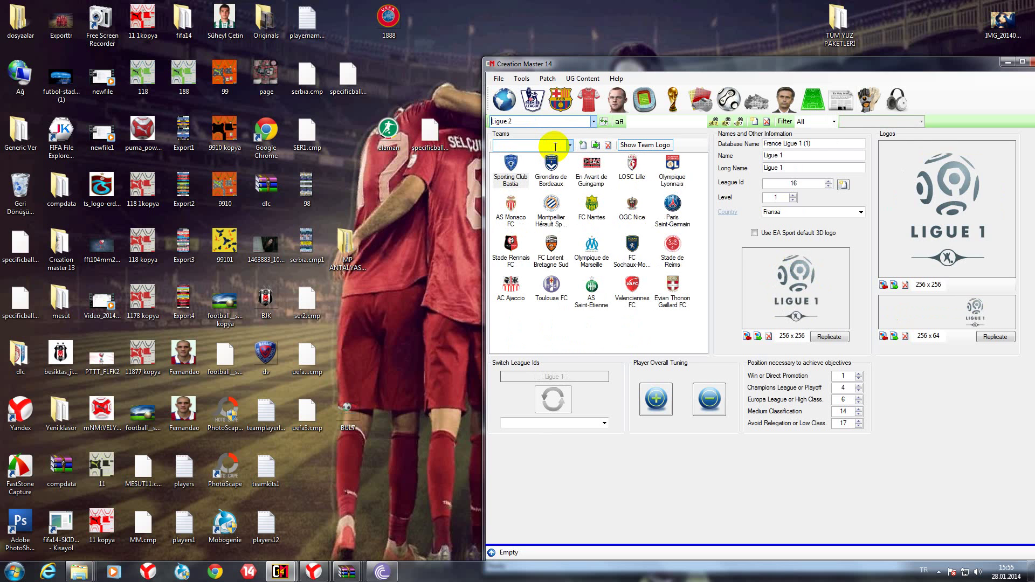
key("Down")
key("Down")
key("Down")
key("Down")
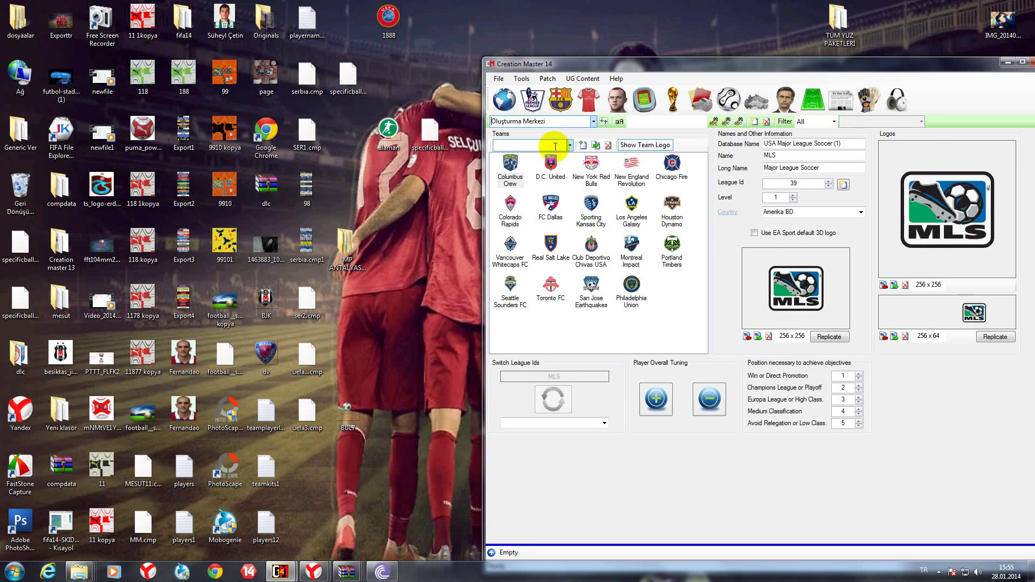
key("Down")
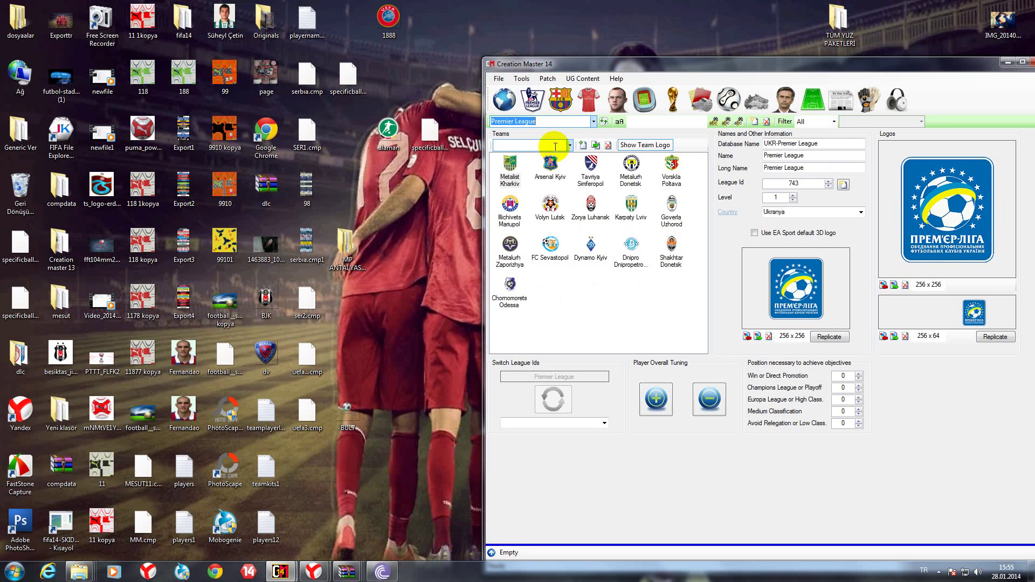
key("Down")
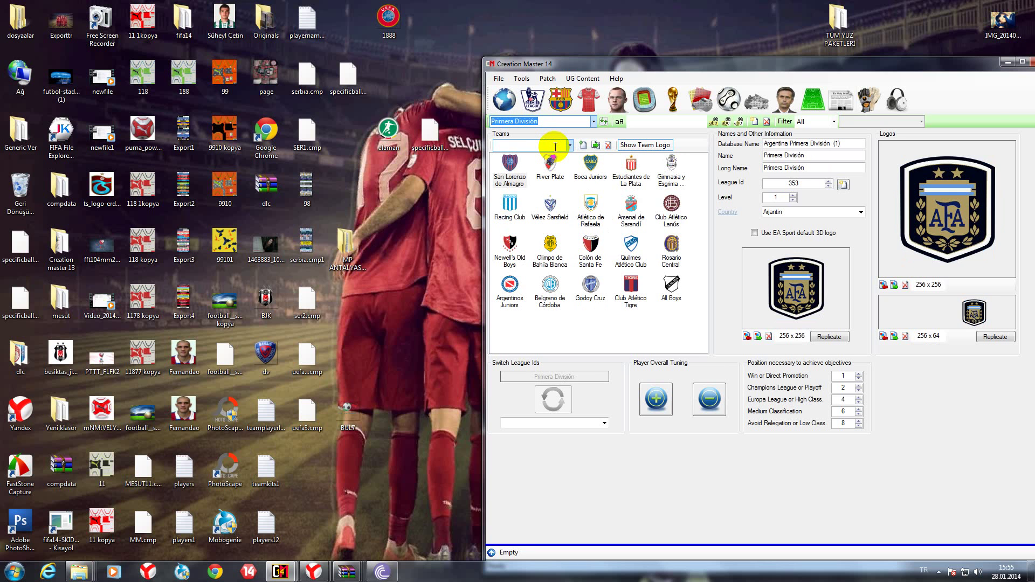
key("Down")
key("Down")
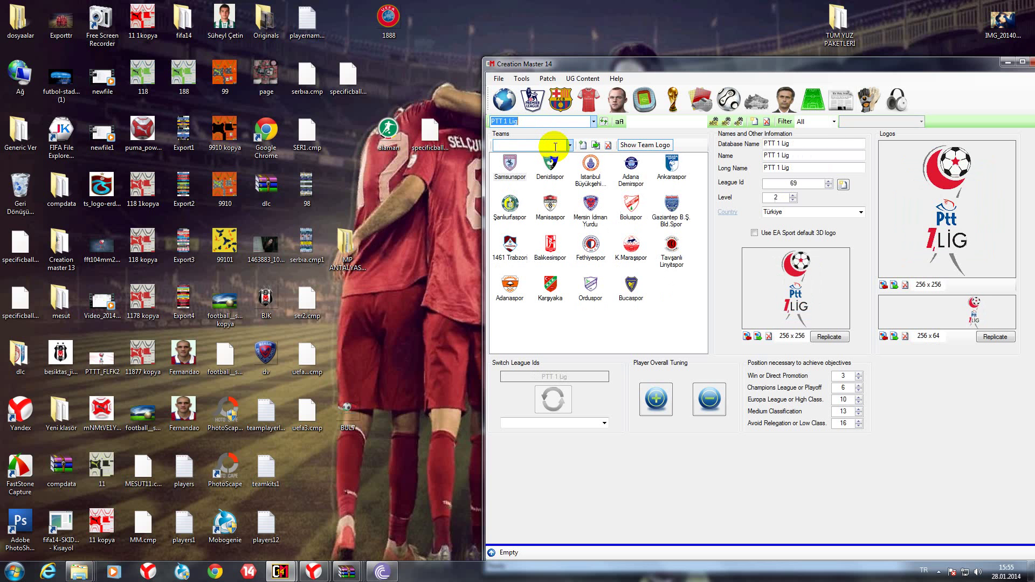
key("Down")
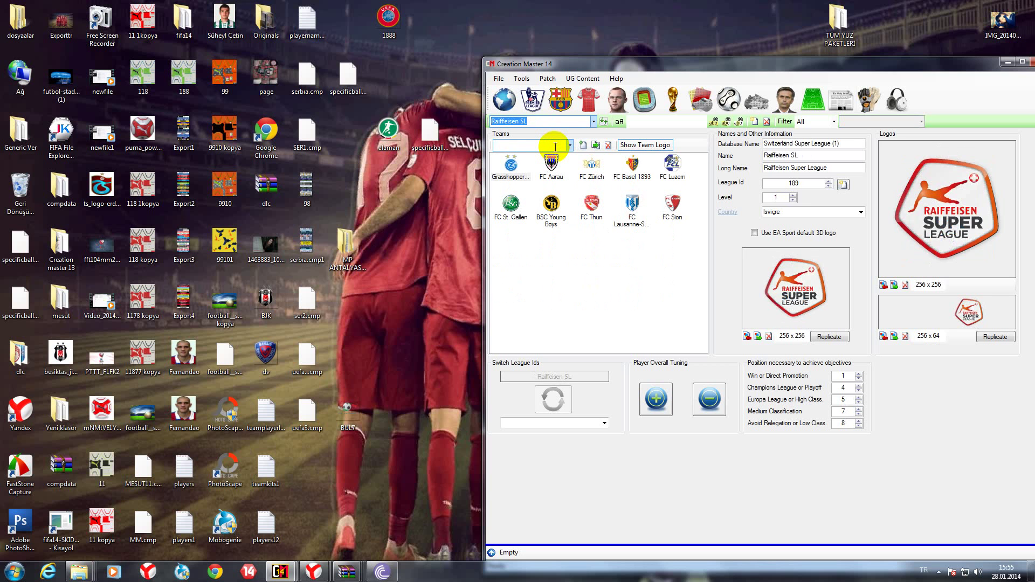
key("Down")
key("Down")
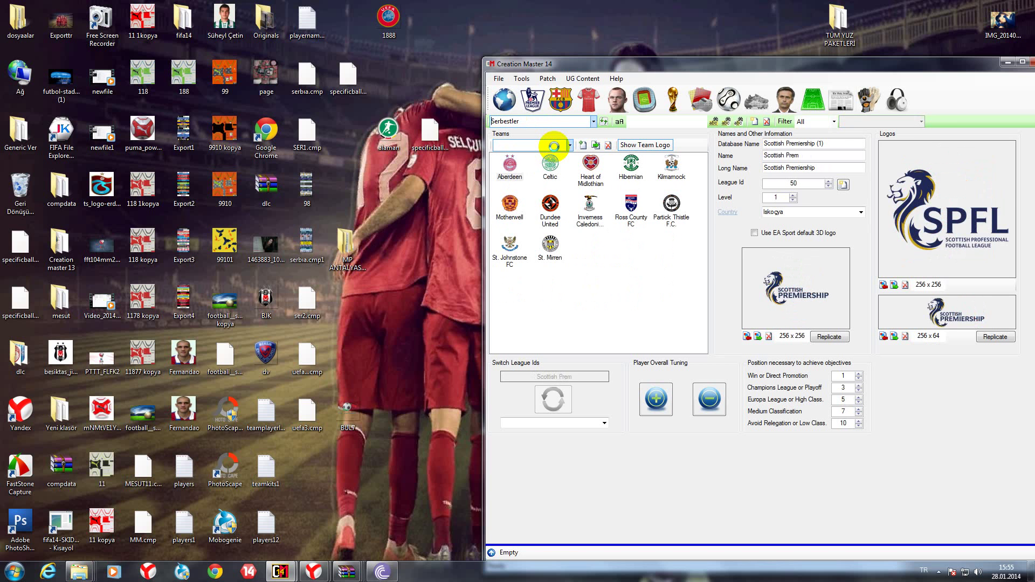
key("Down")
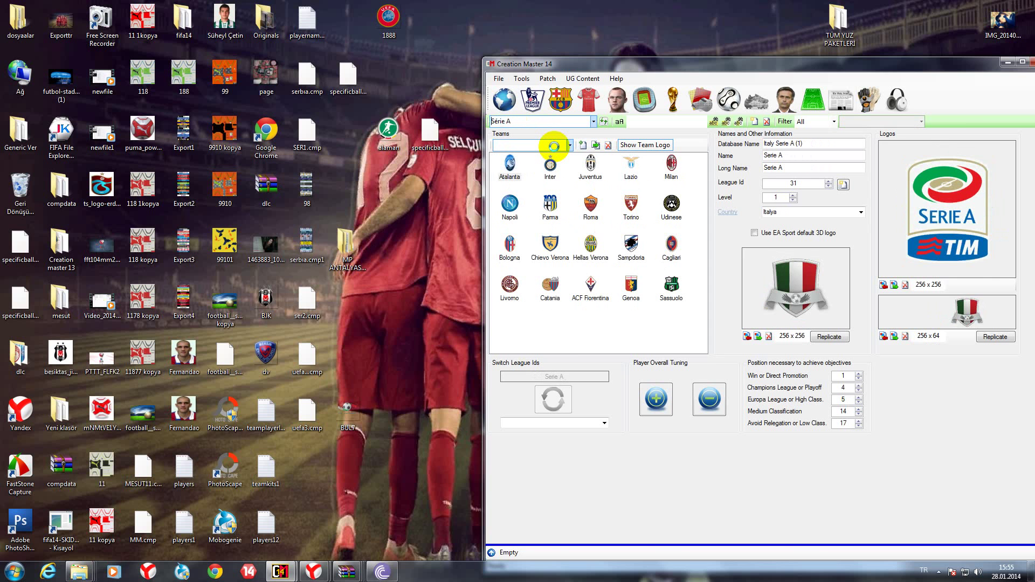
key("Down")
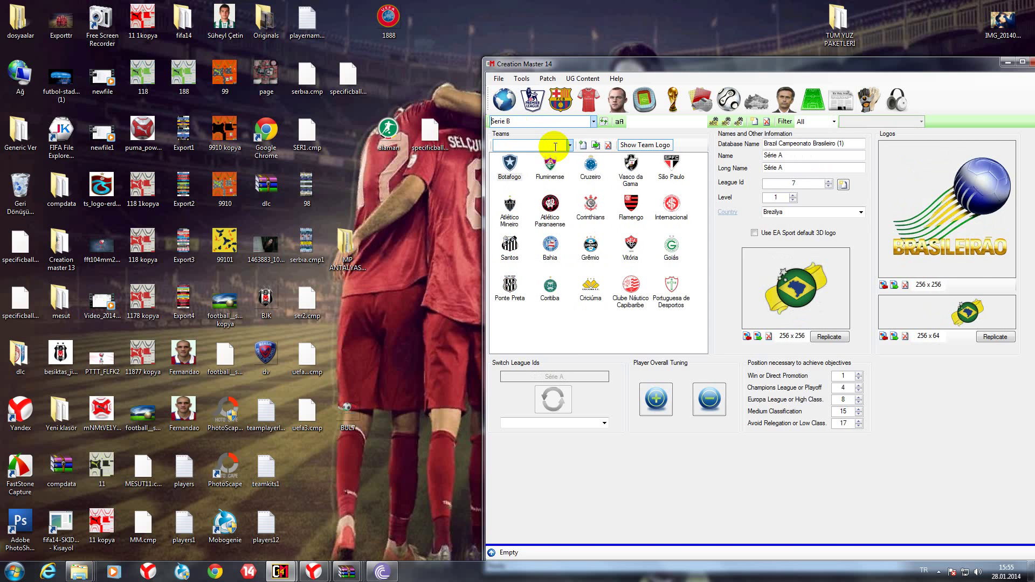
key("Down")
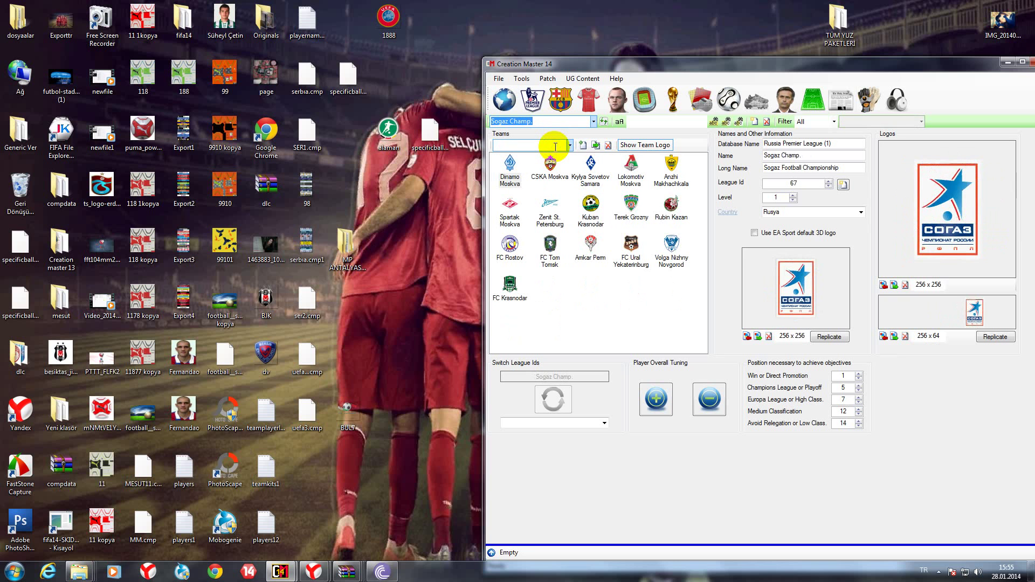
key("Down")
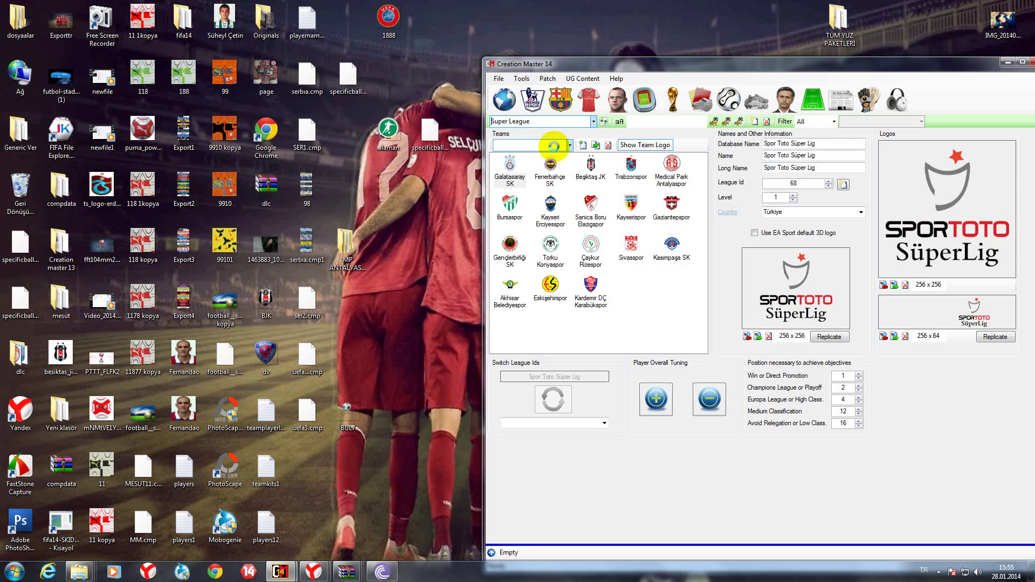
key("Down")
key("Down")
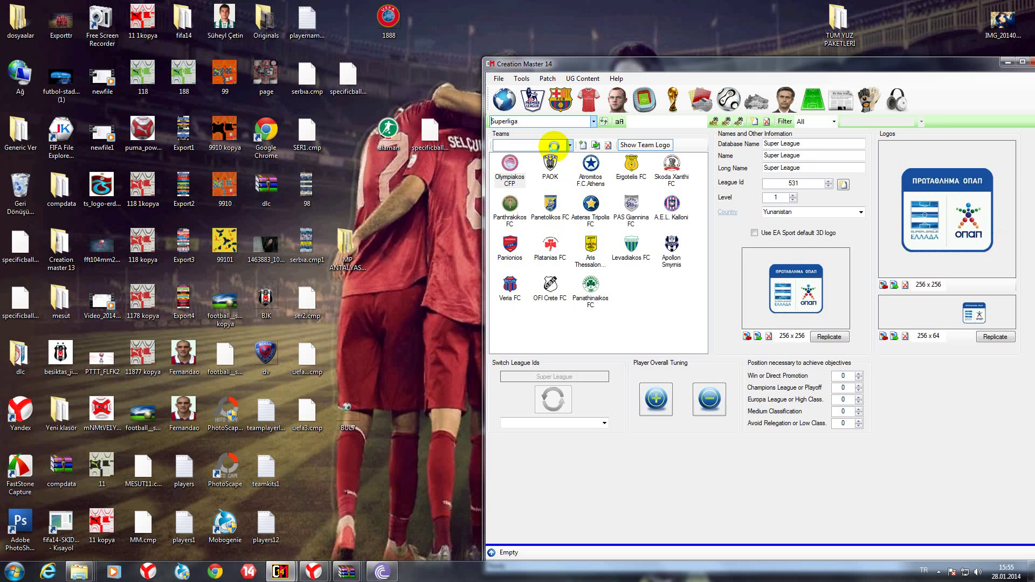
Examine the teams, logos and details of the remaining leagues, from T-Mob. Bundesliga through Tippeligaen and UEFA Takımları to Uluslararası.
key("Down")
key("Down")
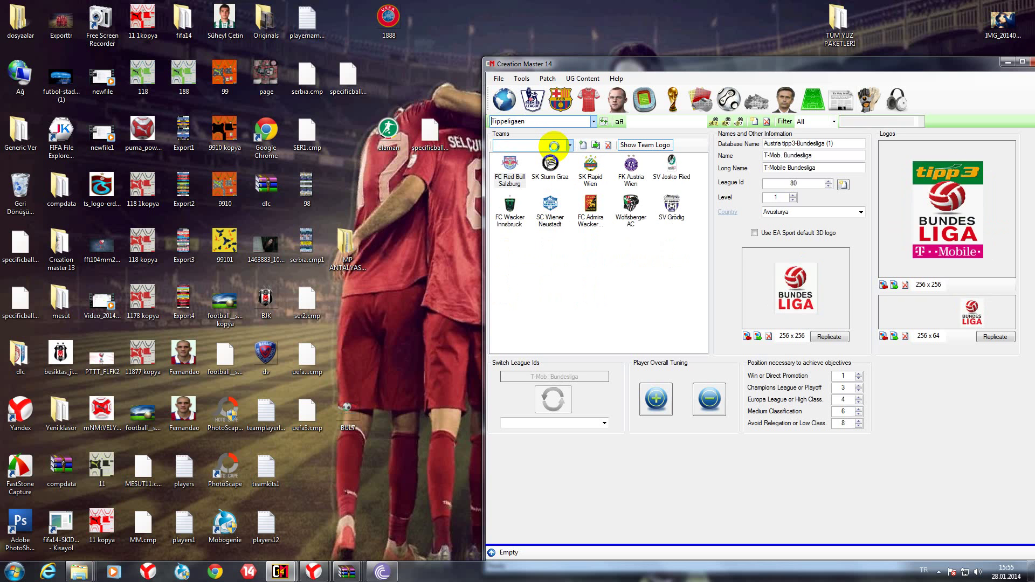
key("Down")
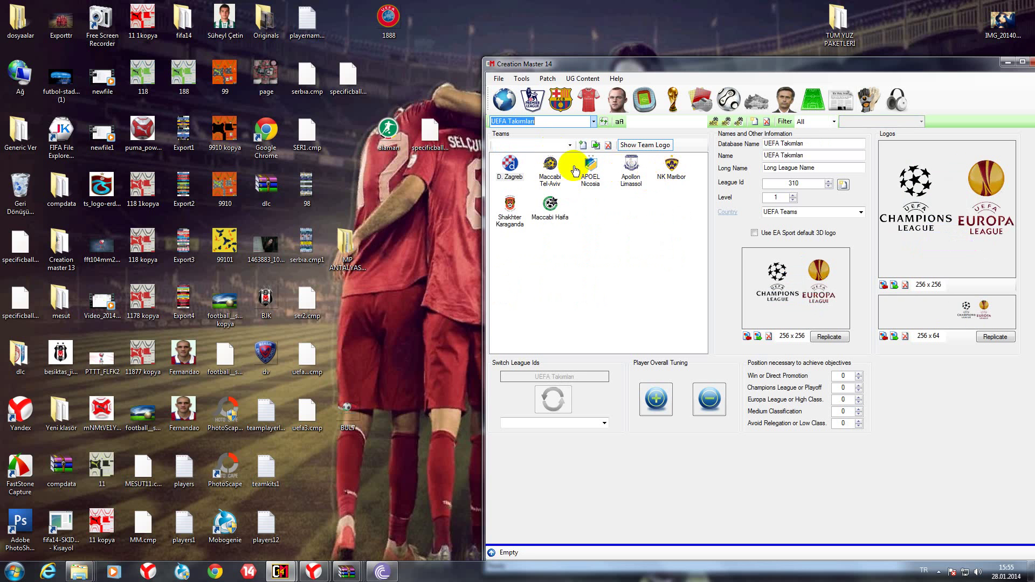
key("Down")
key("Up")
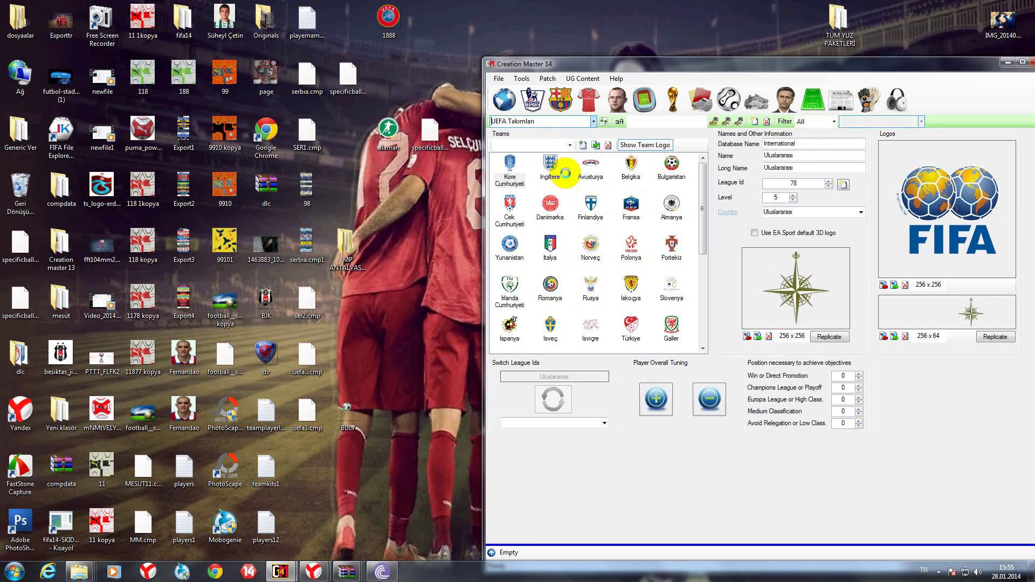
key("Down")
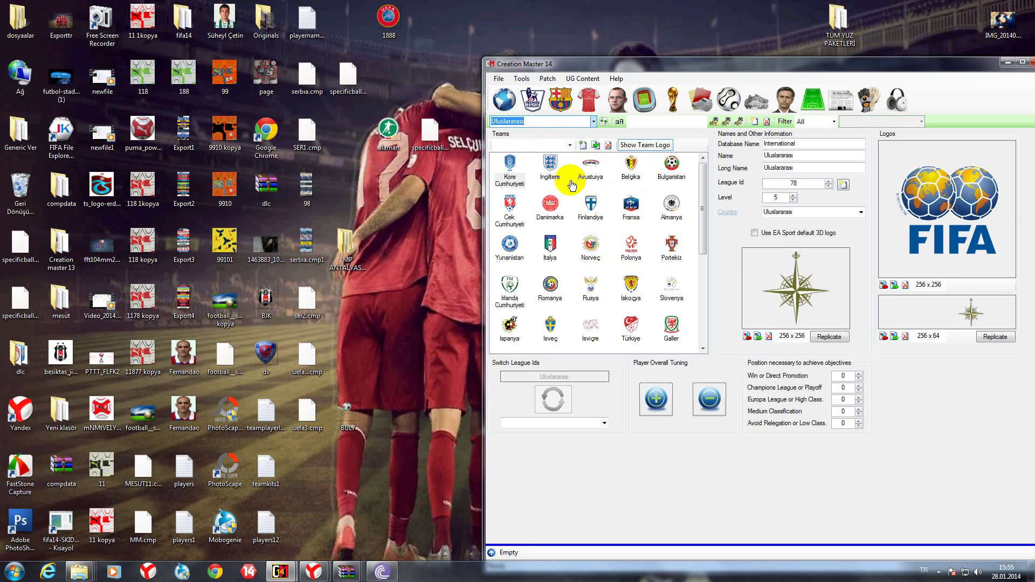
Return from the Uluslararası league to the Bulgarian A Group league and display its teams and logos.
left_click(593, 121)
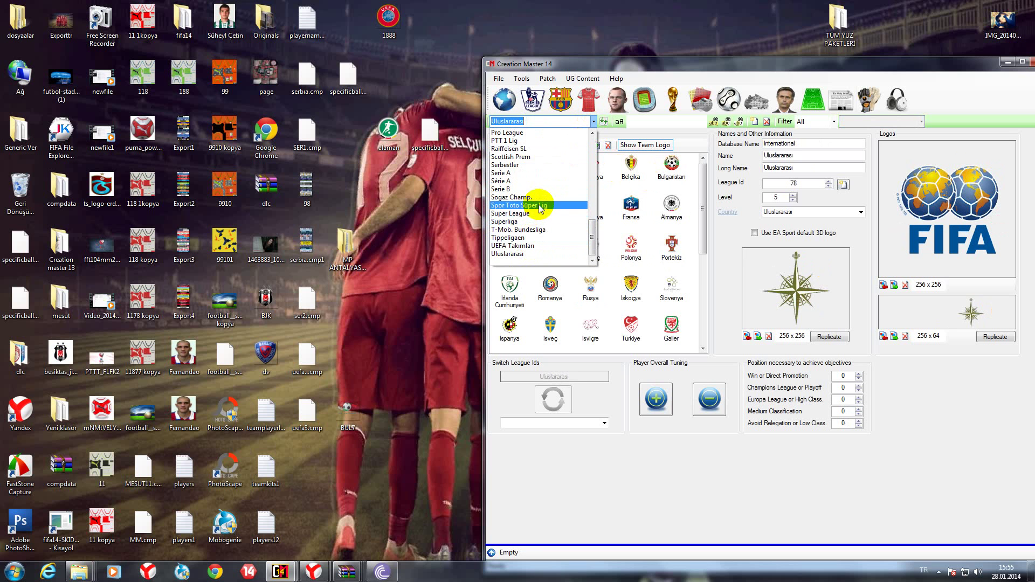
scroll(543, 216, "up", 1)
scroll(542, 216, "up", 2)
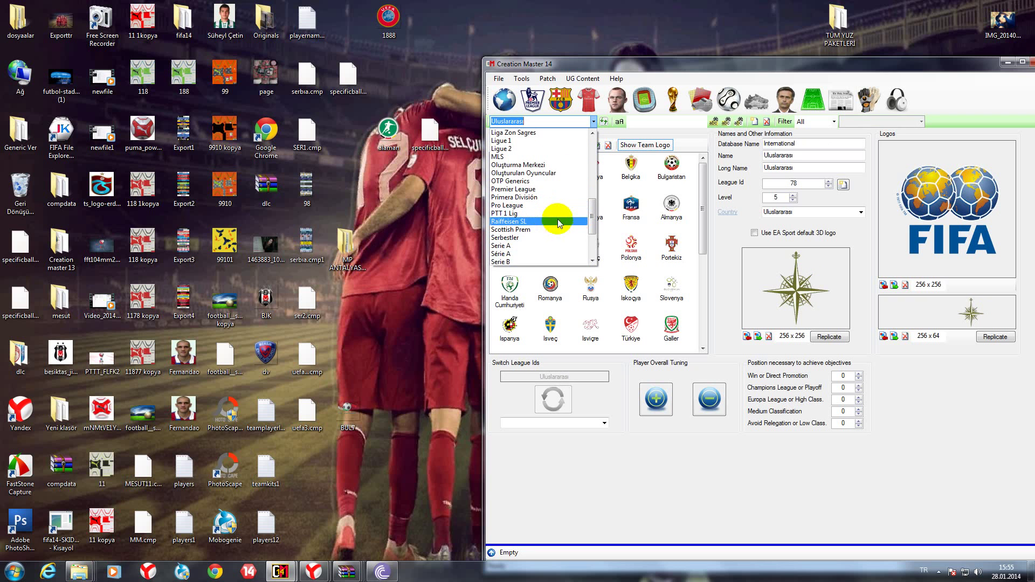
scroll(543, 216, "up", 10)
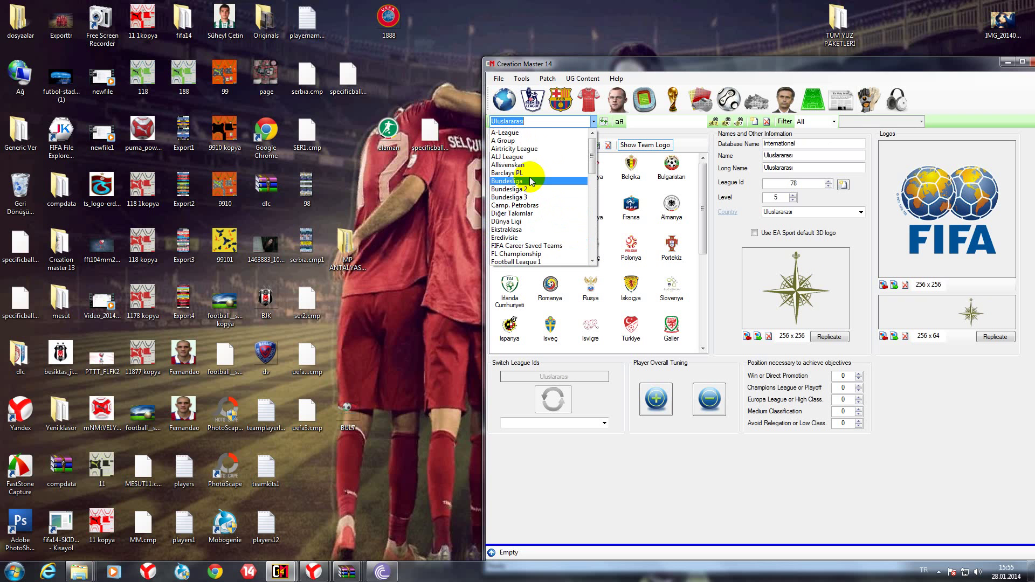
left_click(526, 141)
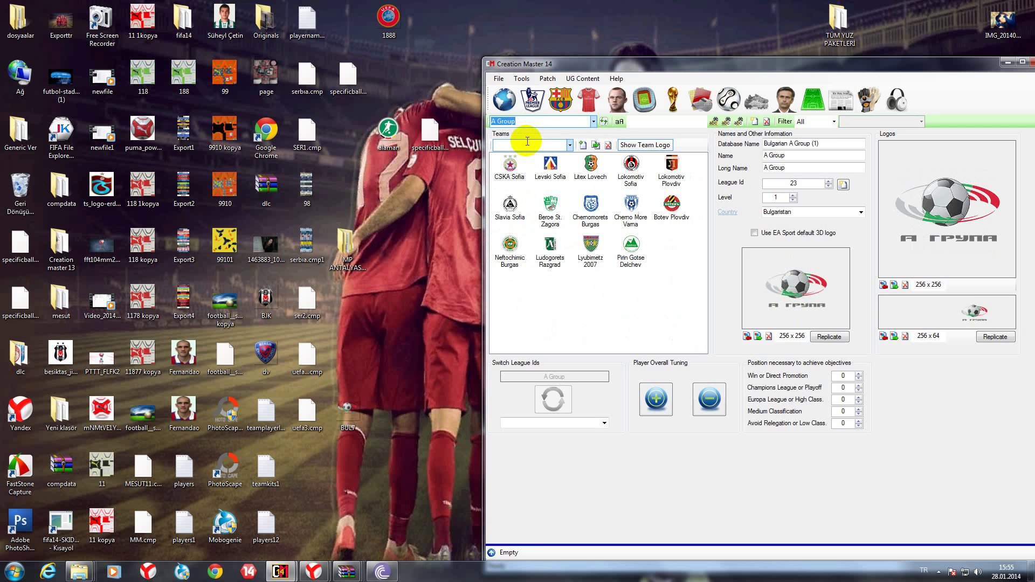
Display the Serbian Jelen SuperLiga and add the team Partizan Belgrad to it.
left_click(593, 121)
scroll(522, 207, "down", 1)
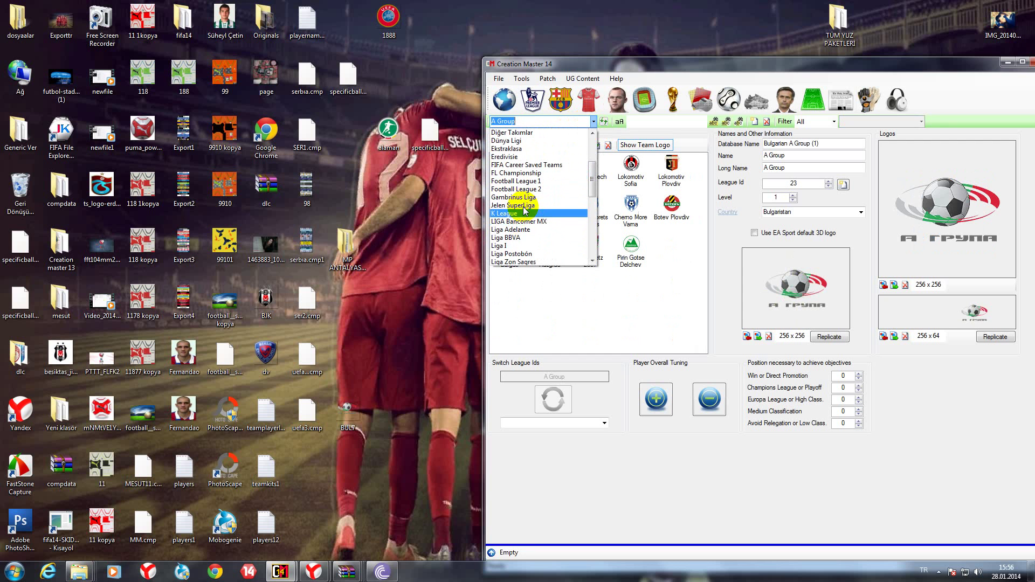
left_click(518, 212)
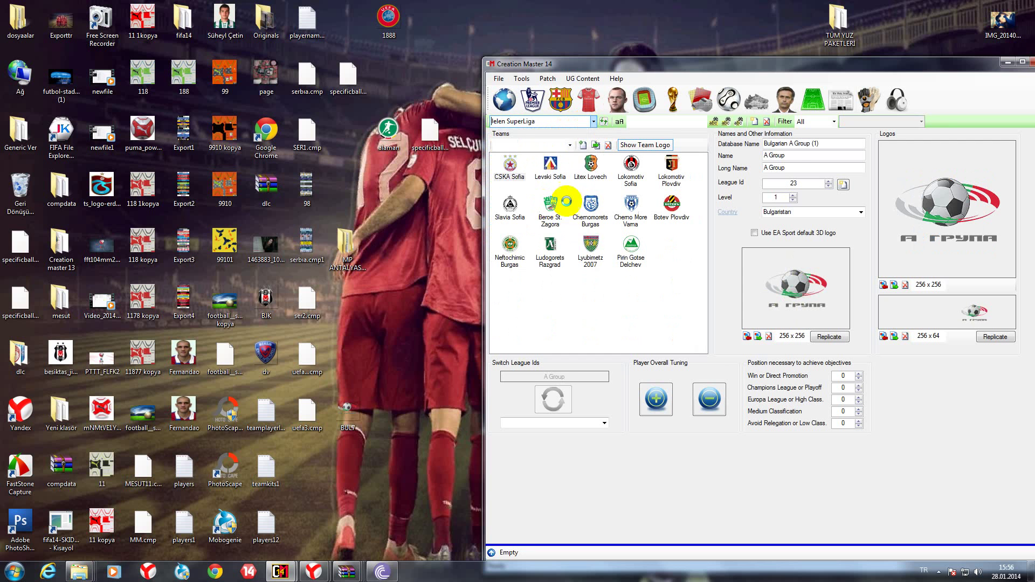
left_click(569, 145)
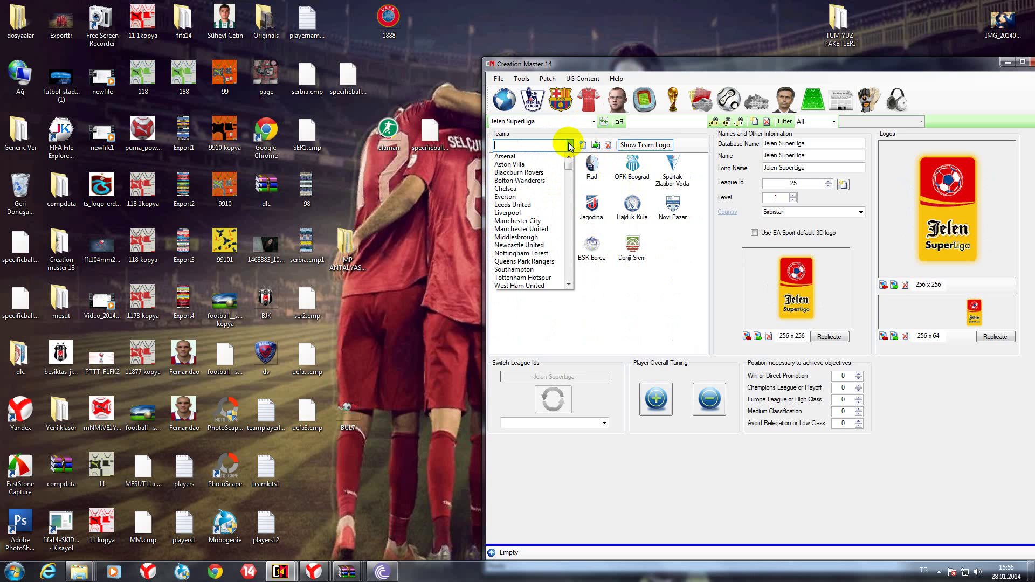
type("part")
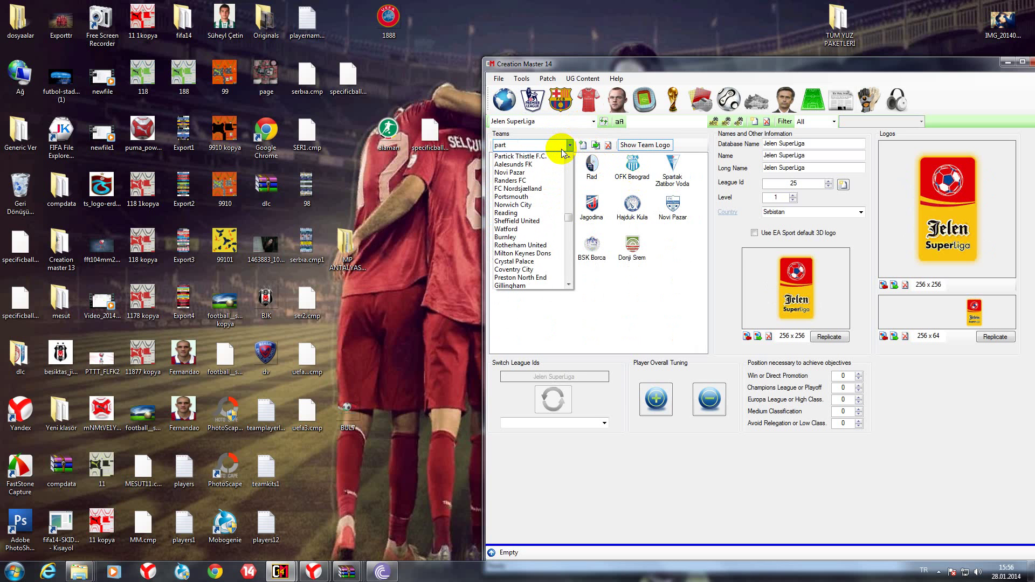
type("iza")
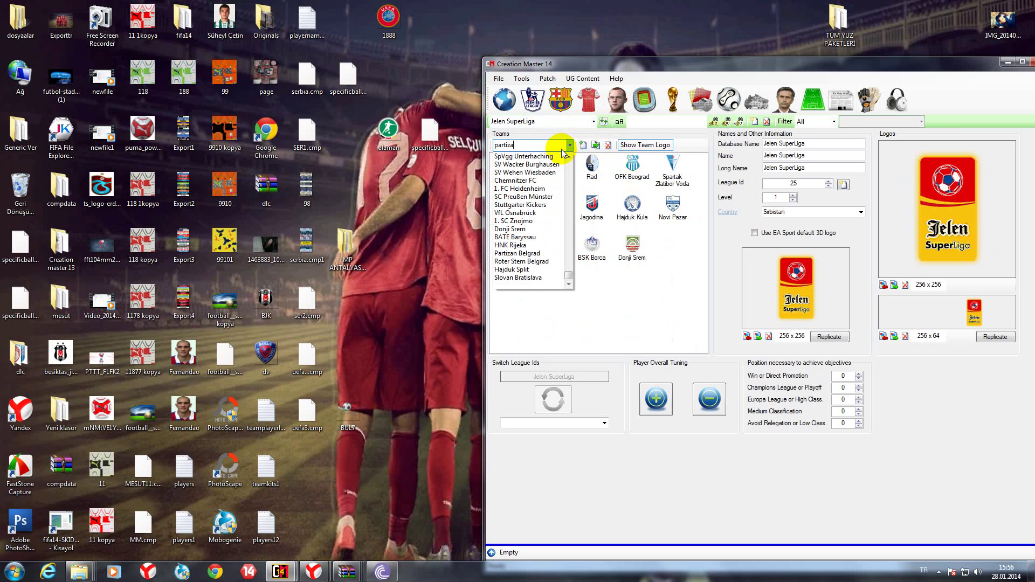
left_click(534, 253)
left_click(583, 146)
Add the team Roter Stern Belgrad to the Jelen SuperLiga.
left_click(570, 145)
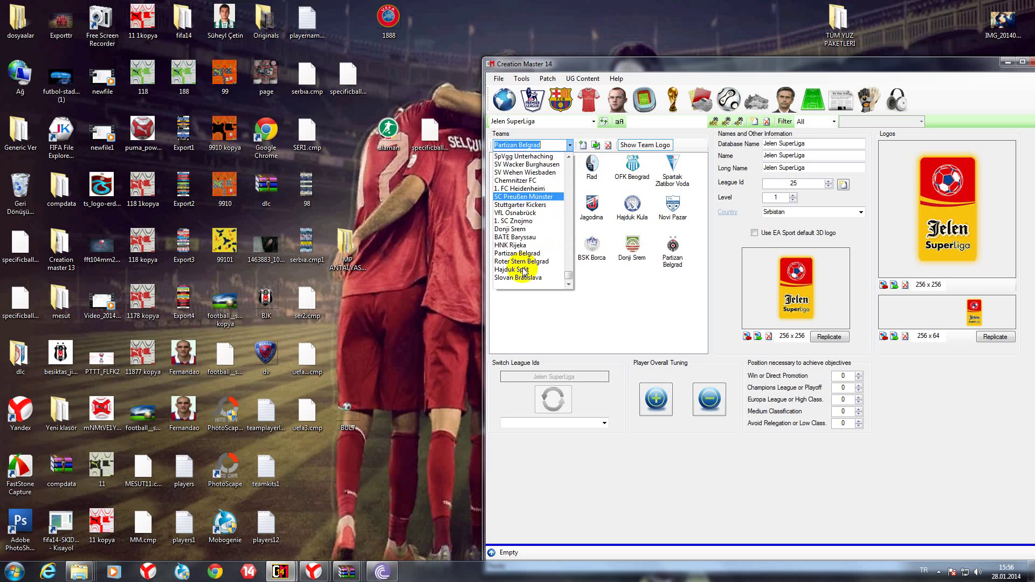
left_click(531, 267)
left_click(582, 145)
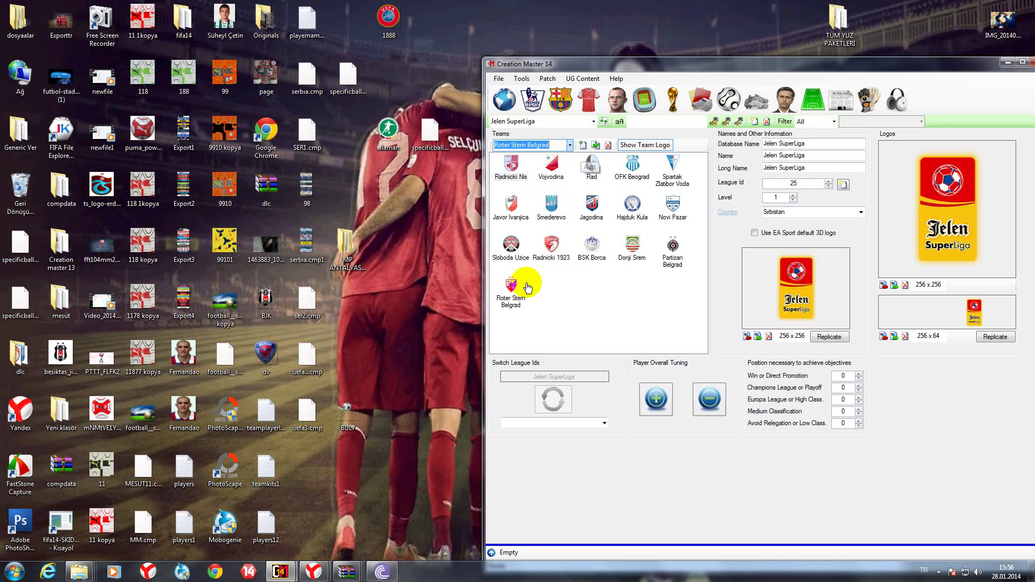
Open the Roter Stern Belgrad team from the league and change its Name to Crvena Zvezda.
double_click(511, 283)
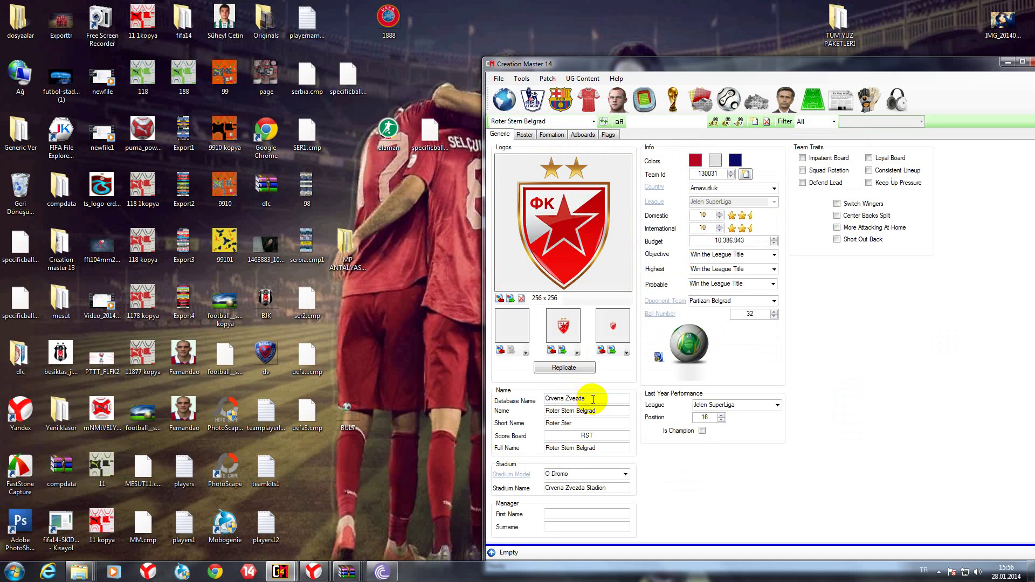
left_click_drag(596, 411, 513, 423)
type("Crvena Zvezda")
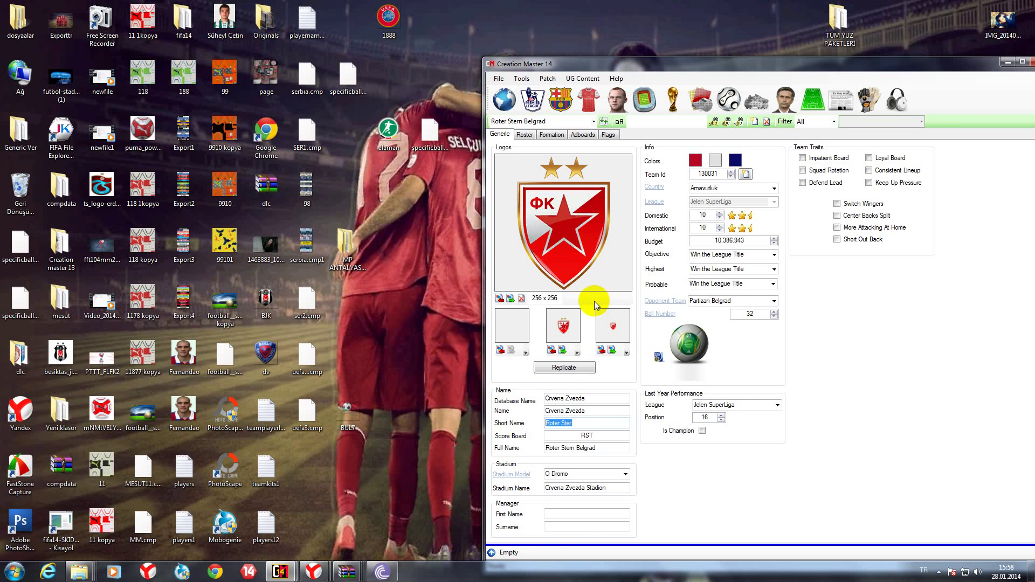
left_click(939, 572)
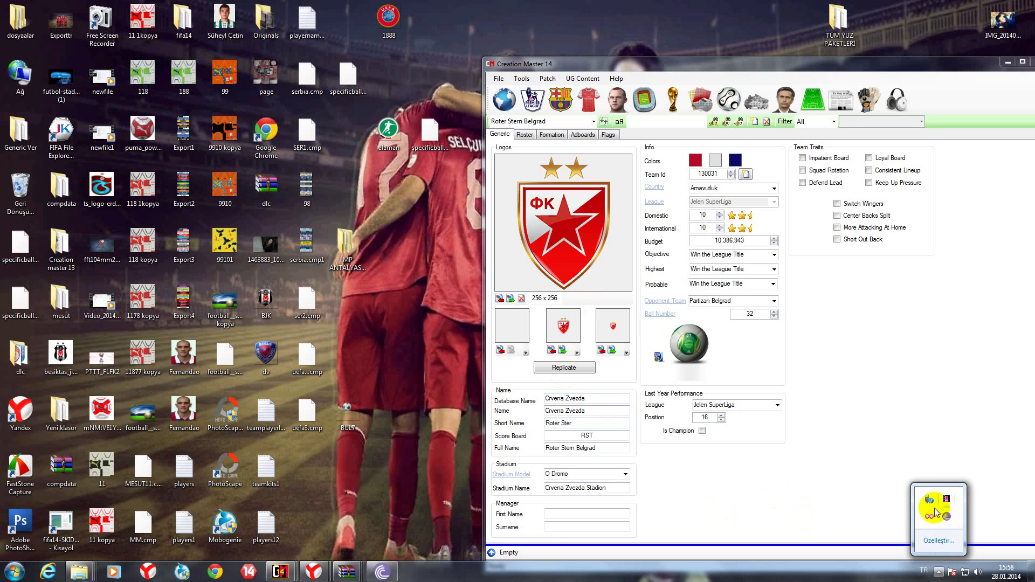